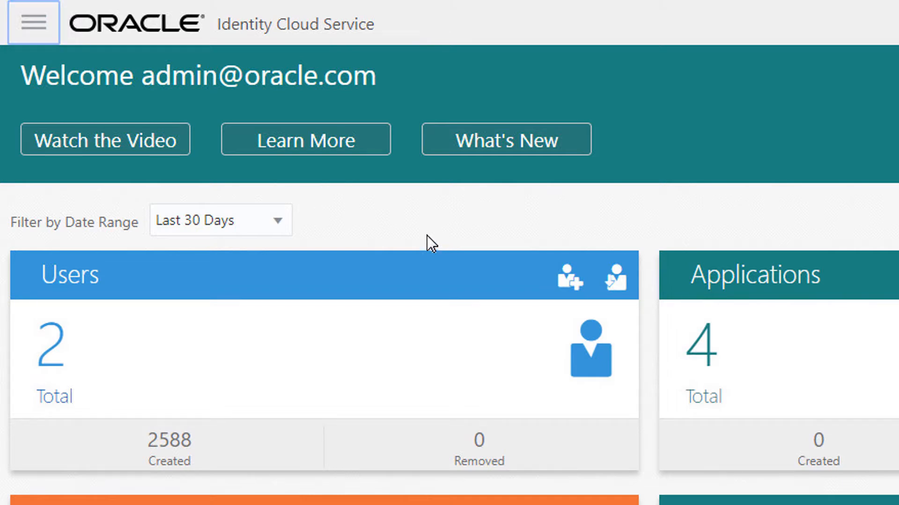
# - Download the Identity Cloud Service E-Business Suite Asserter from the Downloads page in the settings
pyautogui.click(51, 37)
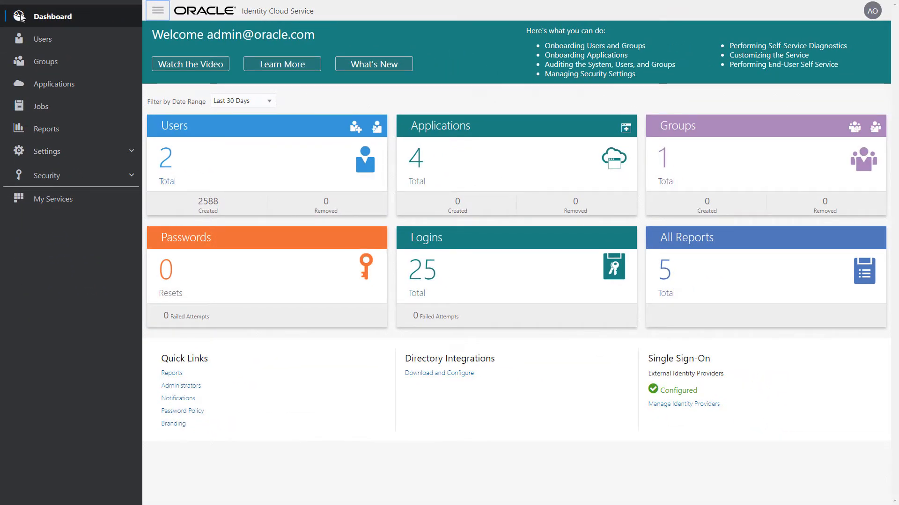
pyautogui.click(132, 153)
pyautogui.click(131, 154)
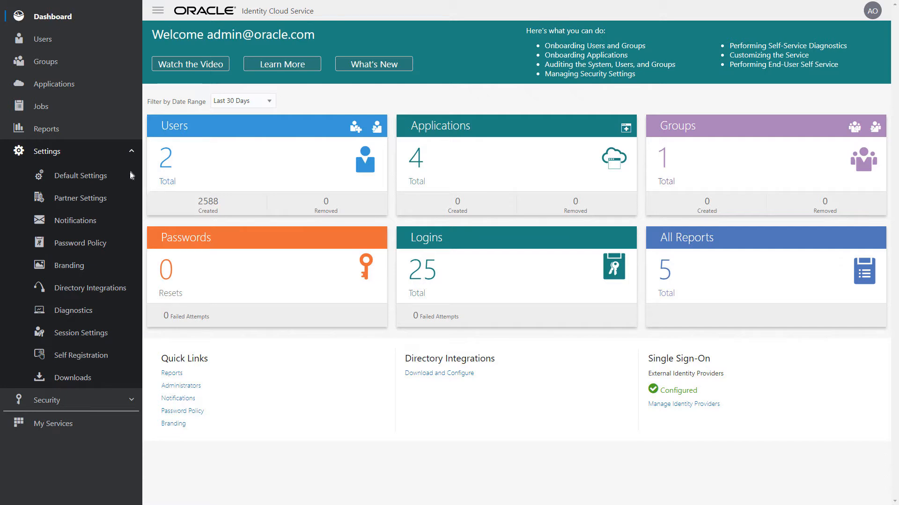
pyautogui.click(131, 378)
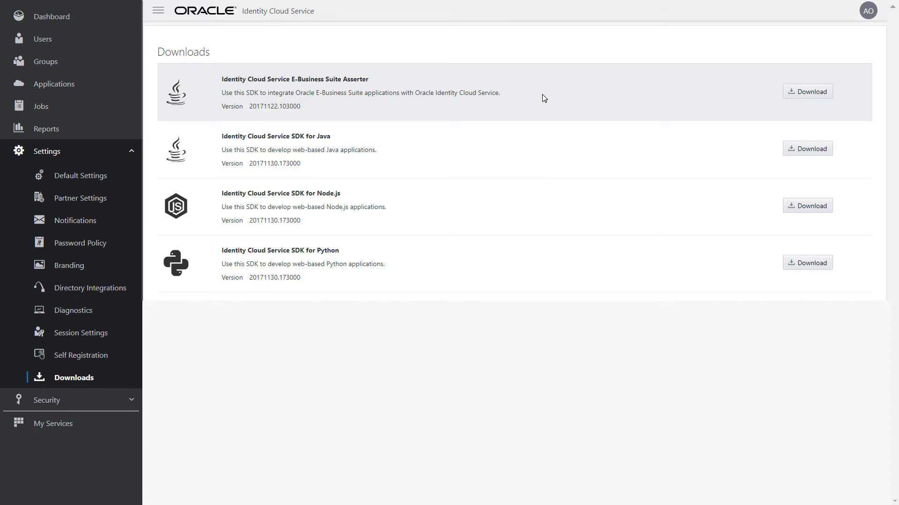
pyautogui.click(830, 92)
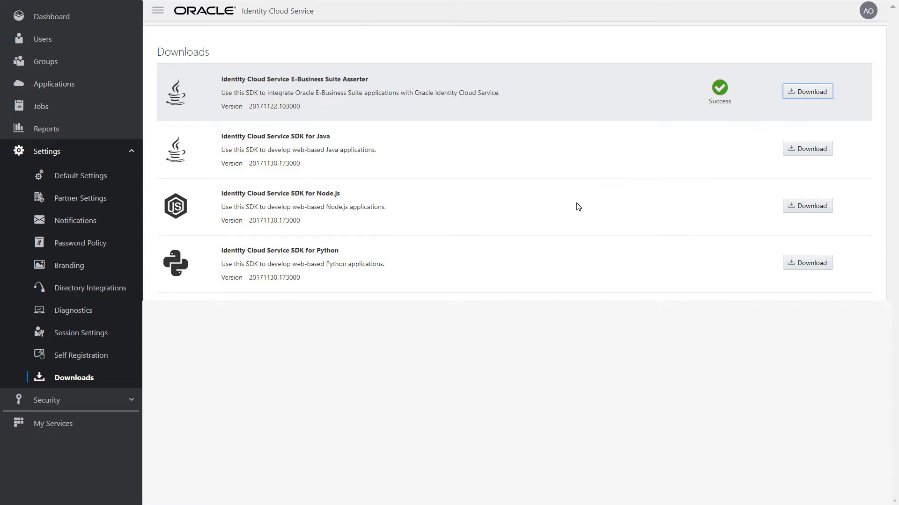
# - View the security administrators page, and inspect the IP address list of the Suspicious VPNs network perimeter without changing it
pyautogui.click(132, 401)
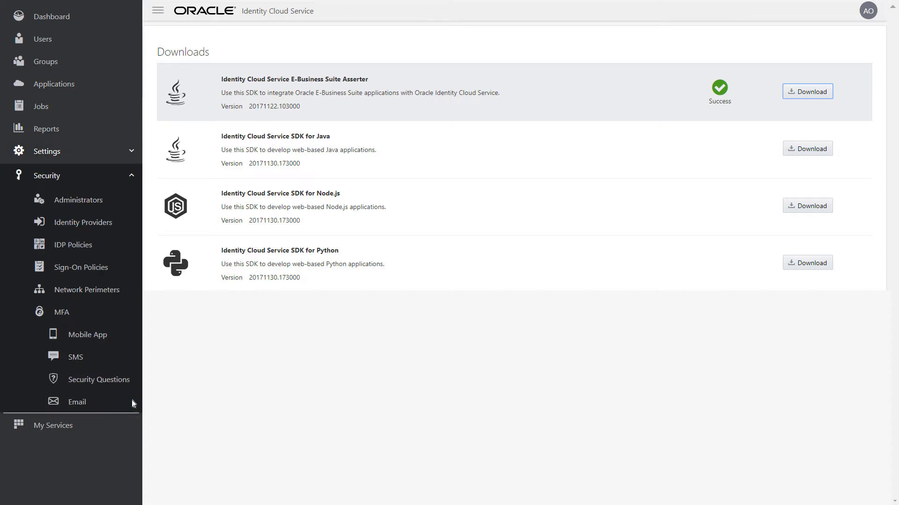
pyautogui.click(131, 201)
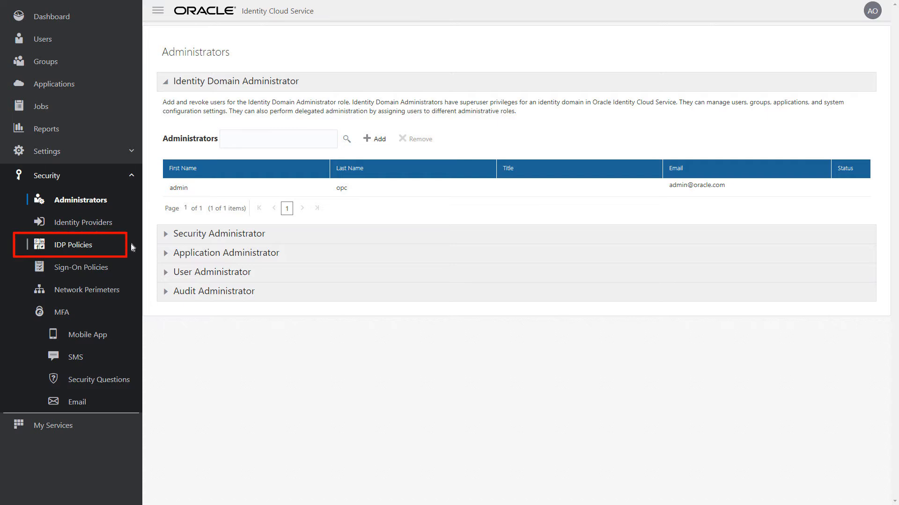
pyautogui.click(131, 289)
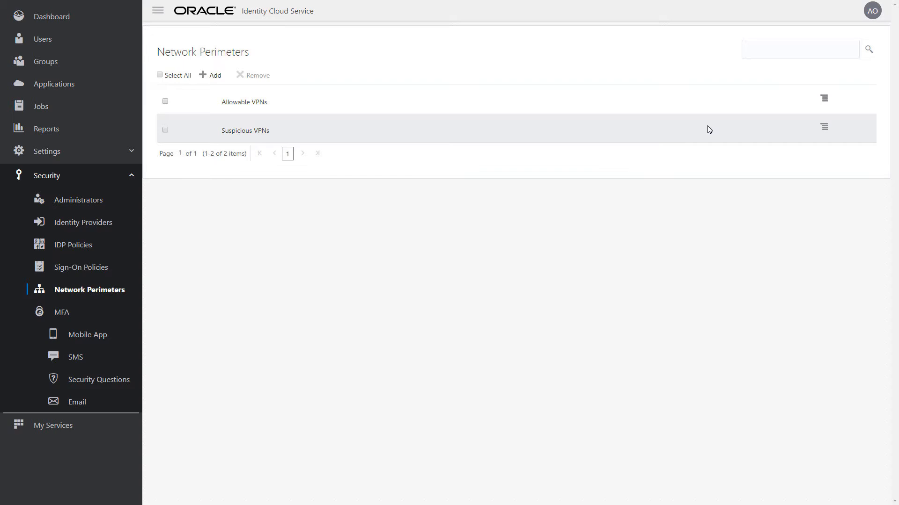
pyautogui.click(824, 128)
pyautogui.click(824, 145)
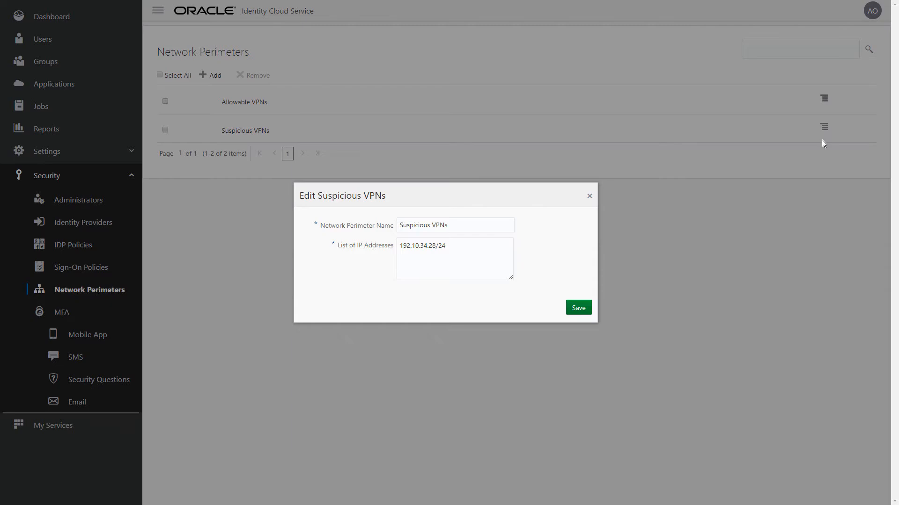
pyautogui.click(590, 197)
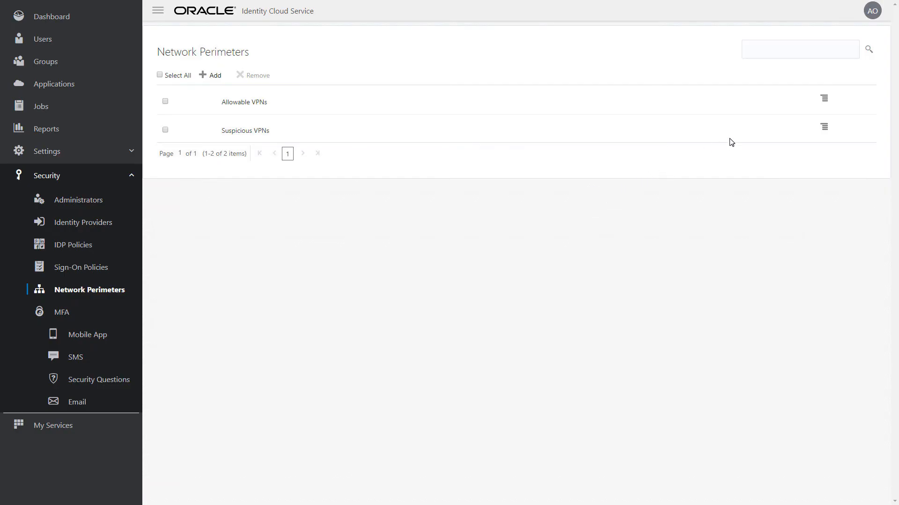
# - Inspect the IP address list of the Allowable VPNs network perimeter and close it without changes
pyautogui.click(833, 98)
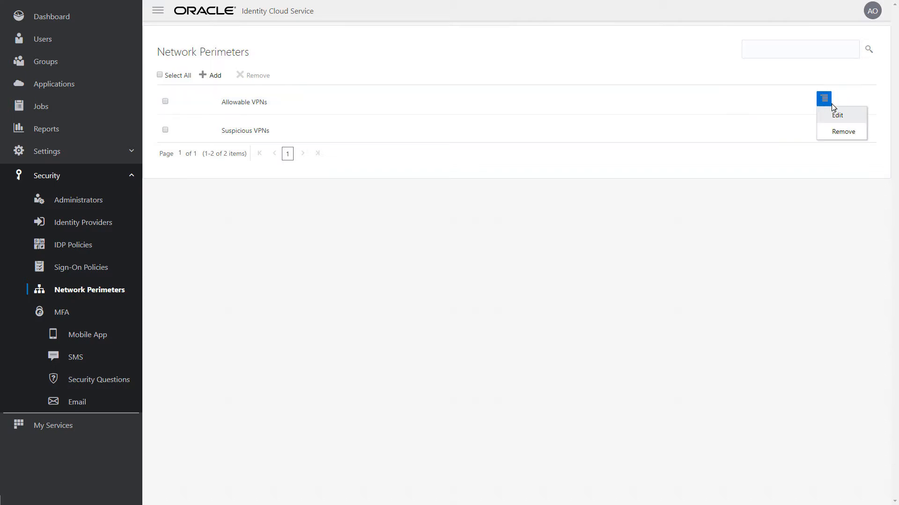
pyautogui.click(833, 120)
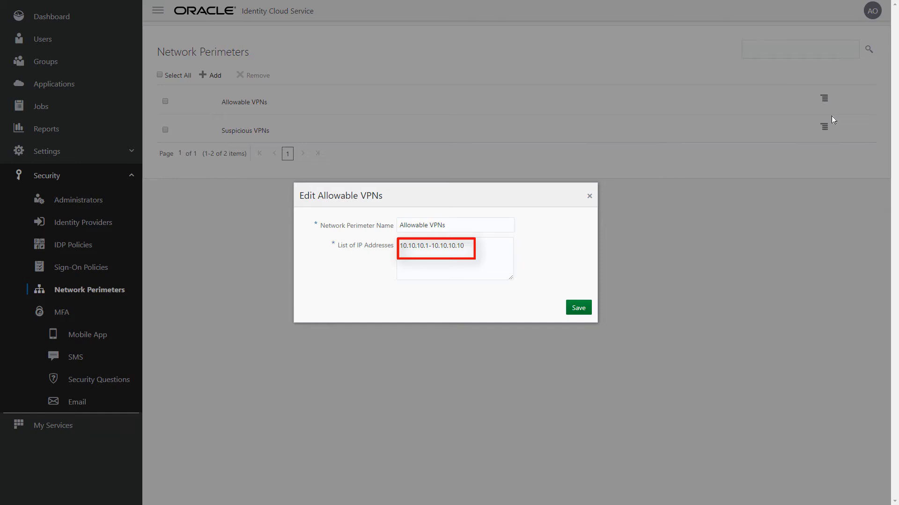
pyautogui.click(590, 197)
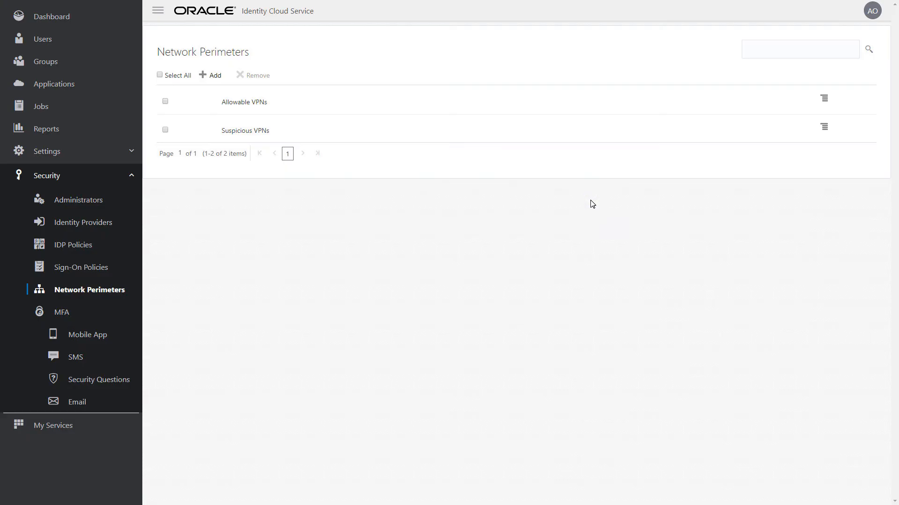
# - Examine the conditions and access action of the first sign-on rule in the Default Sign-On Policy
pyautogui.click(126, 270)
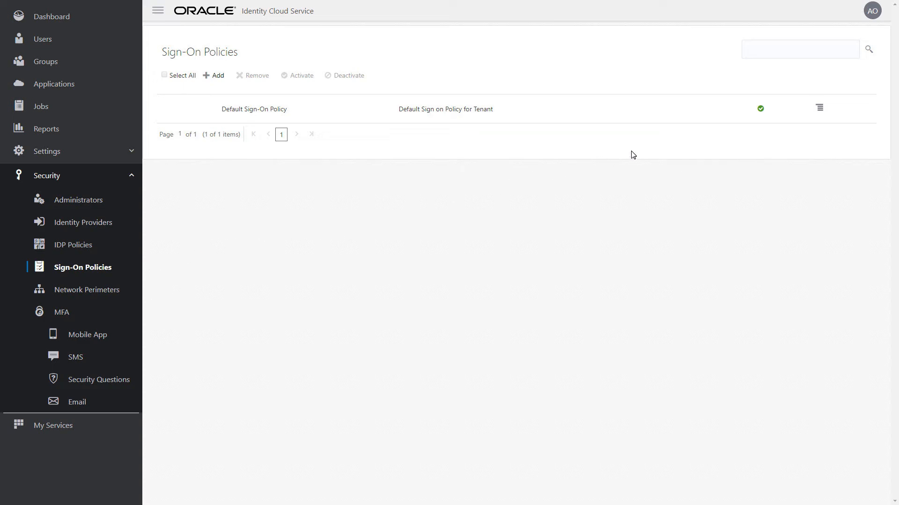
pyautogui.click(818, 110)
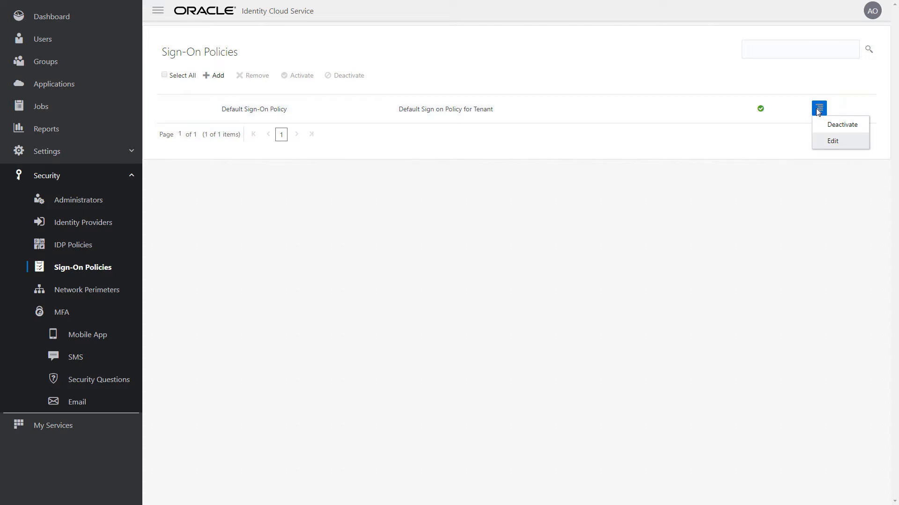
pyautogui.click(818, 143)
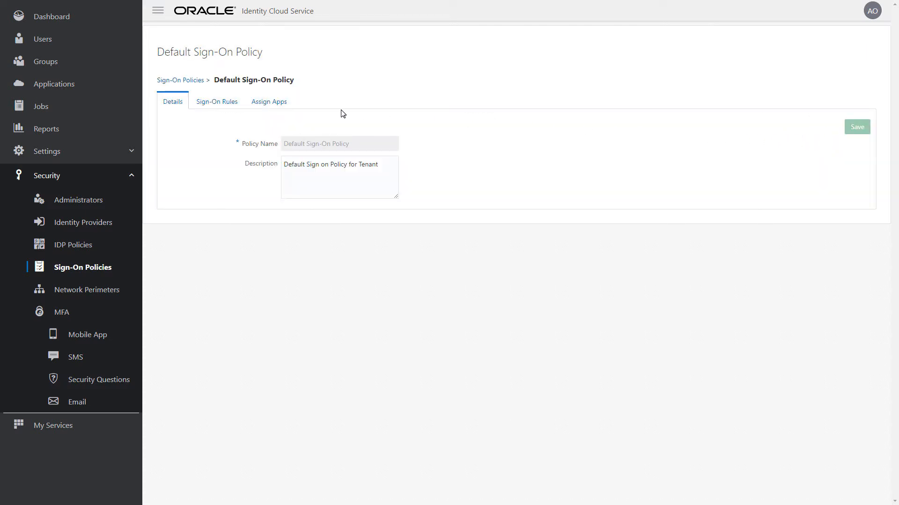
pyautogui.click(232, 103)
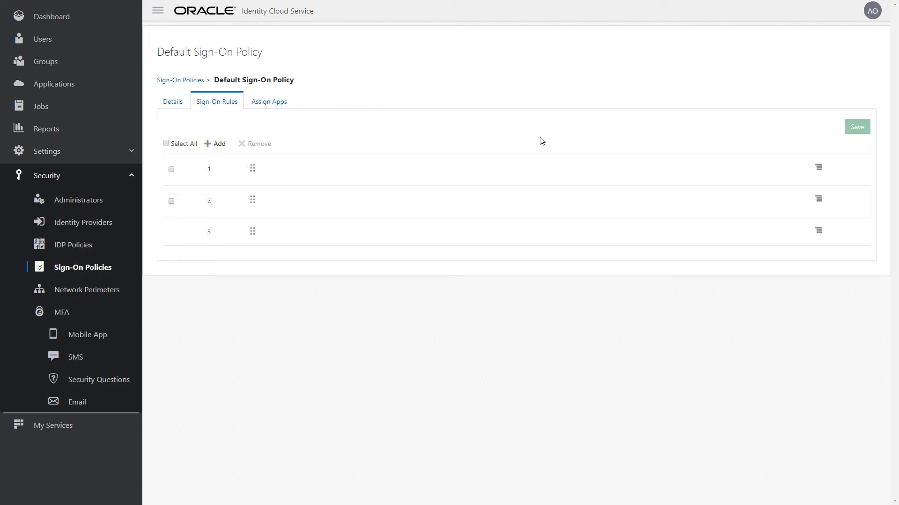
pyautogui.click(818, 169)
pyautogui.click(821, 183)
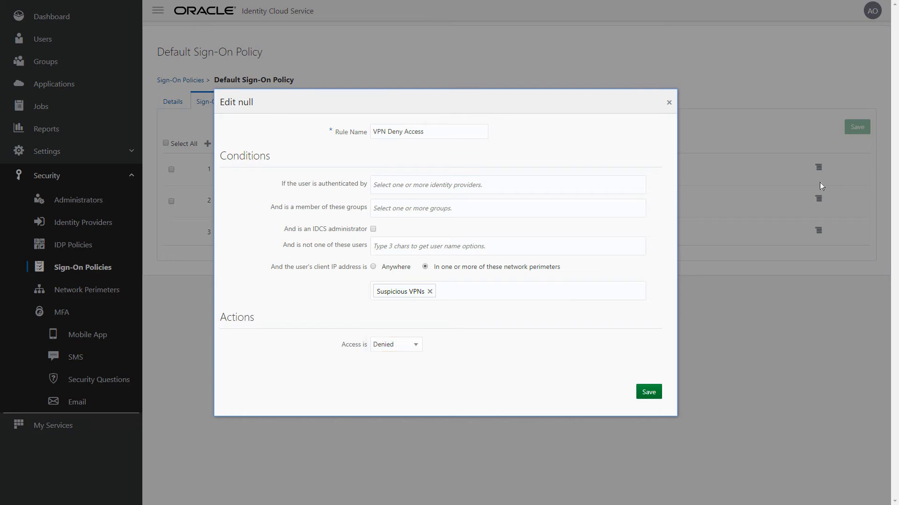
pyautogui.click(669, 102)
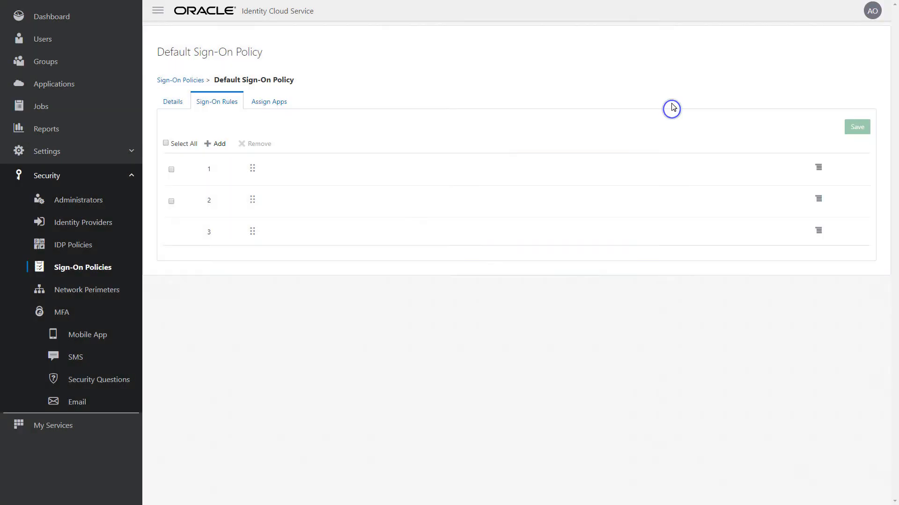
# - Try enabling the prompt for an additional factor in the second sign-on rule, view the enrollment options, and close the rule without saving
pyautogui.click(824, 203)
pyautogui.click(823, 217)
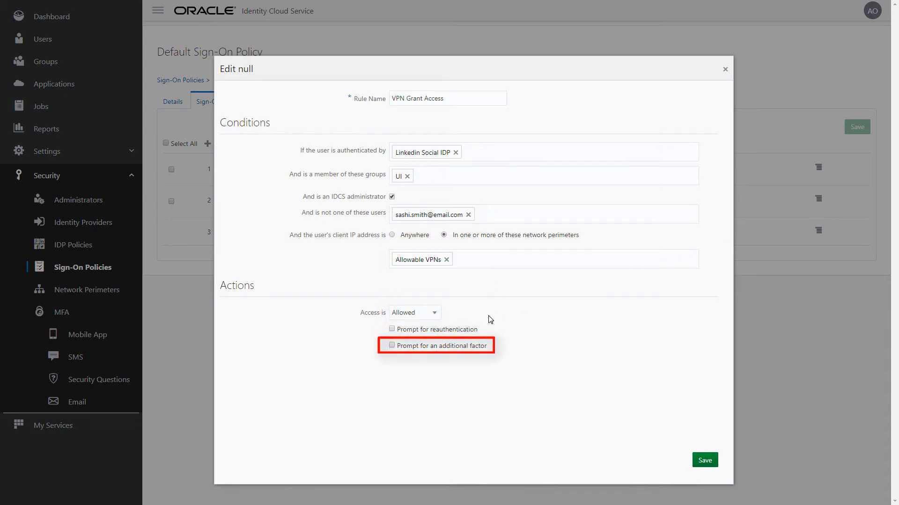
pyautogui.click(392, 346)
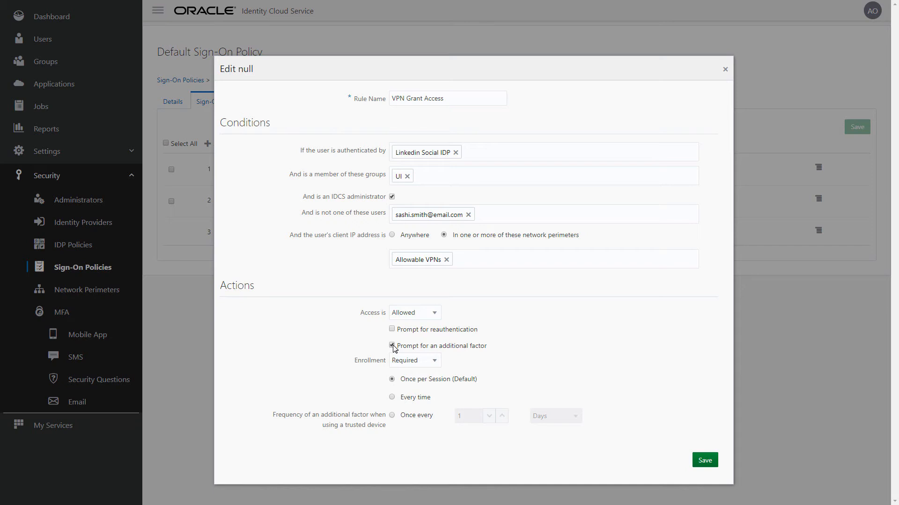
pyautogui.click(436, 361)
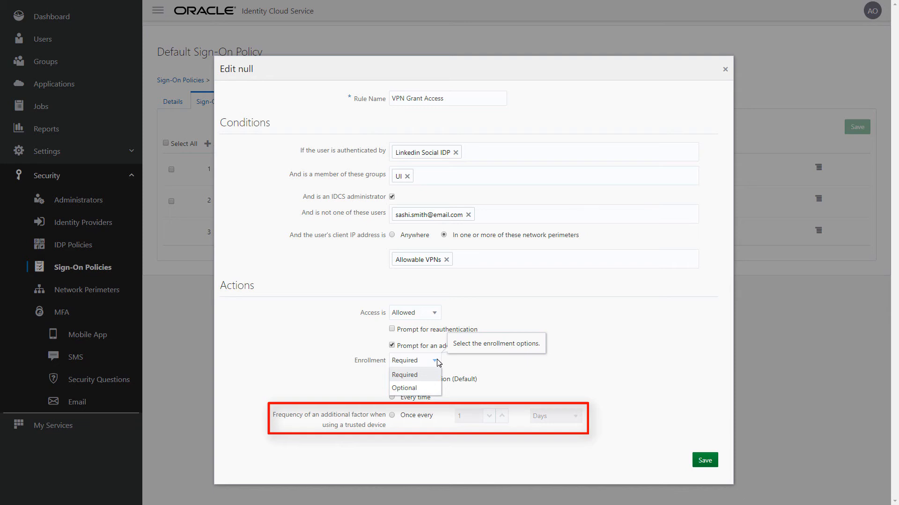
pyautogui.click(438, 363)
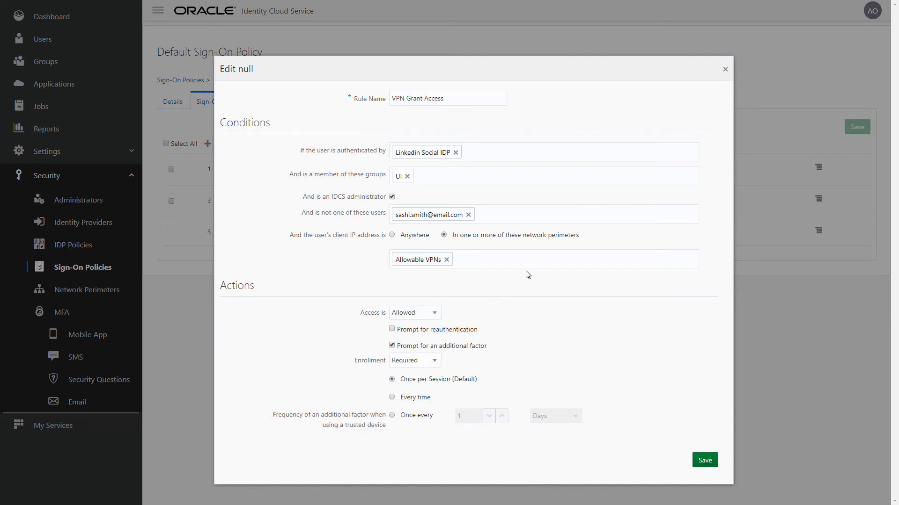
pyautogui.click(725, 73)
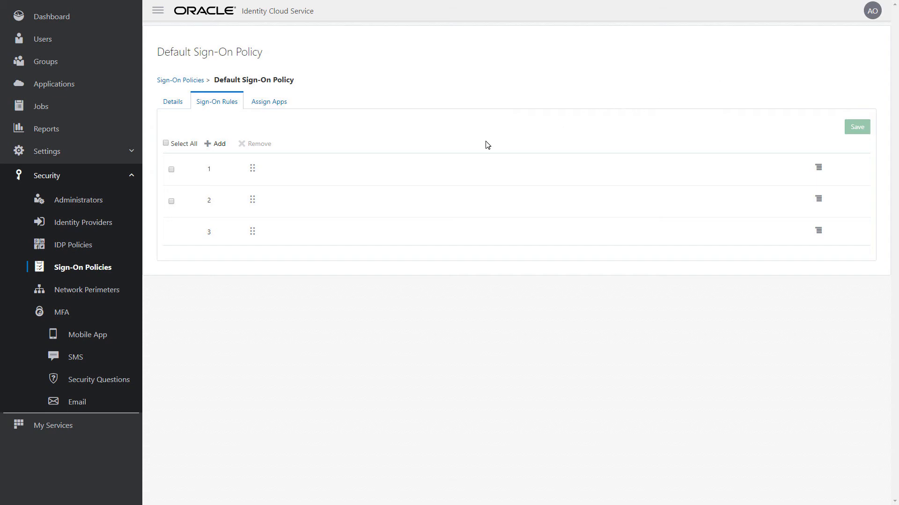
# - Examine the identity providers assigned to the Default Identity Provider Policy
pyautogui.click(132, 247)
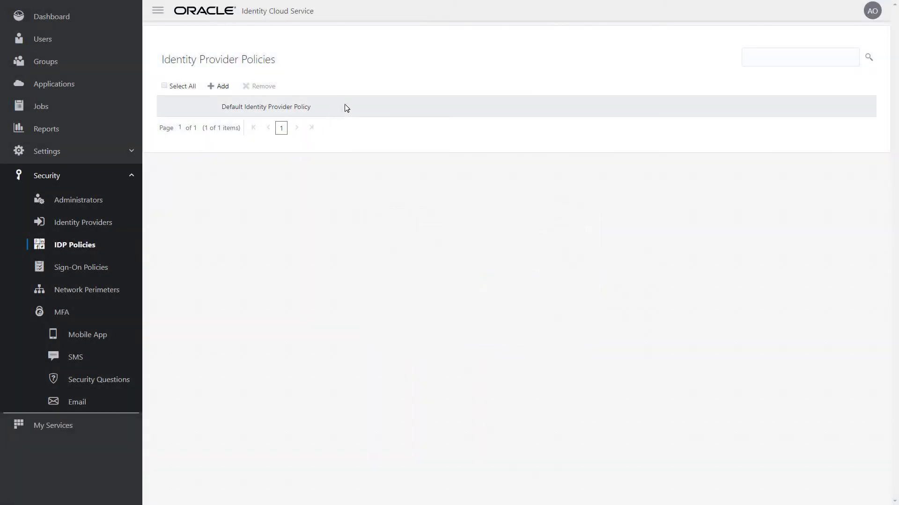
pyautogui.click(346, 108)
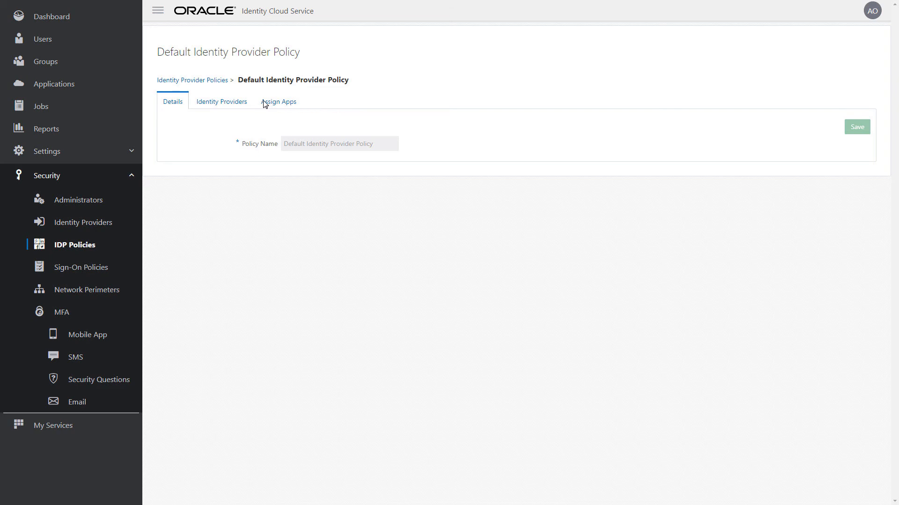
pyautogui.click(251, 104)
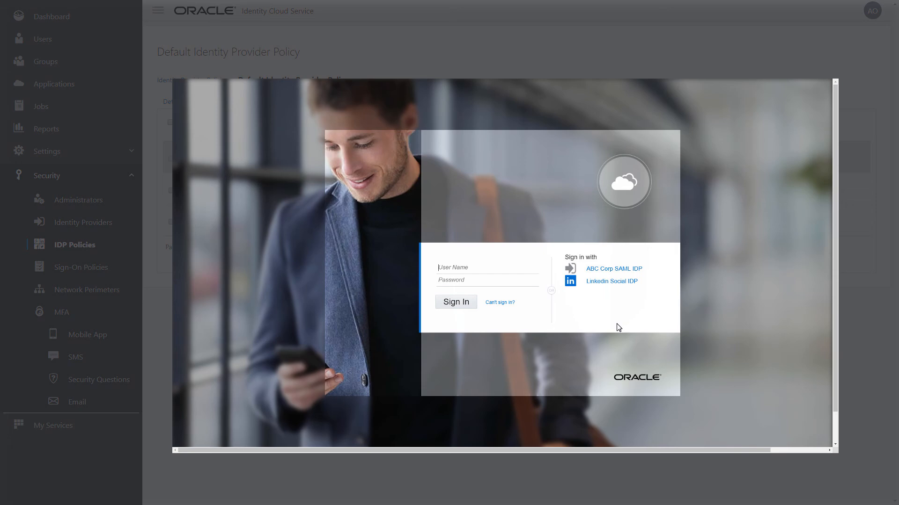
# - Demonstrate signing in through the ABC Corp SAML IDP and through the Linkedin Social IDP
pyautogui.click(646, 270)
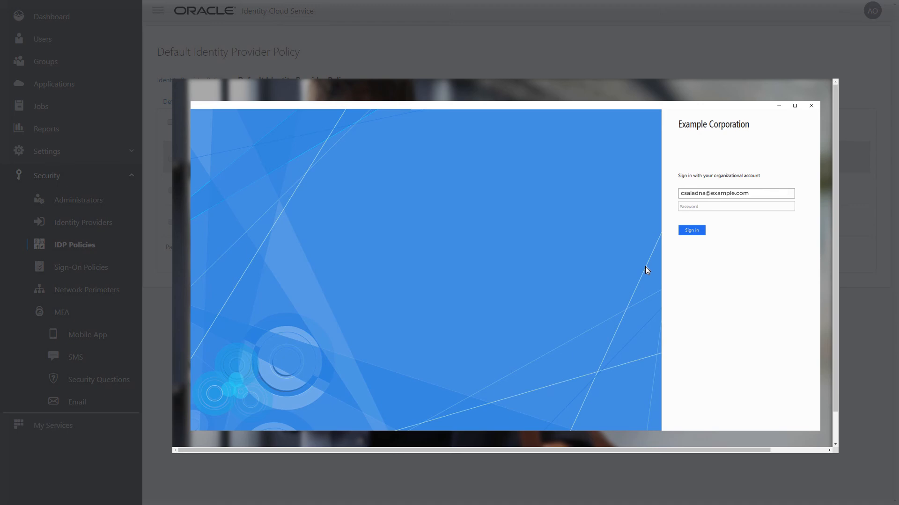
pyautogui.click(701, 233)
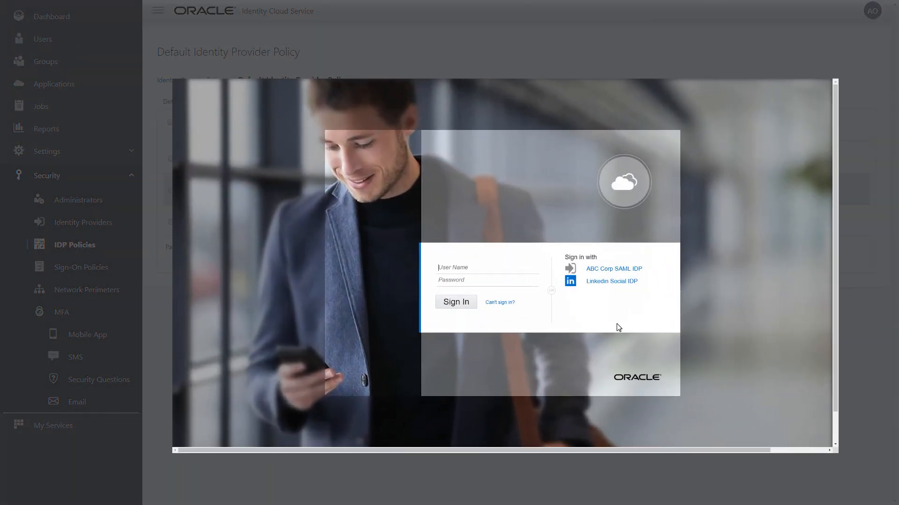
pyautogui.click(636, 282)
pyautogui.click(557, 326)
# - Sign in with a local account by entering the user name and the account password
pyautogui.write('csaladna@example.com')
pyautogui.press('Tab')
pyautogui.write('*****************')
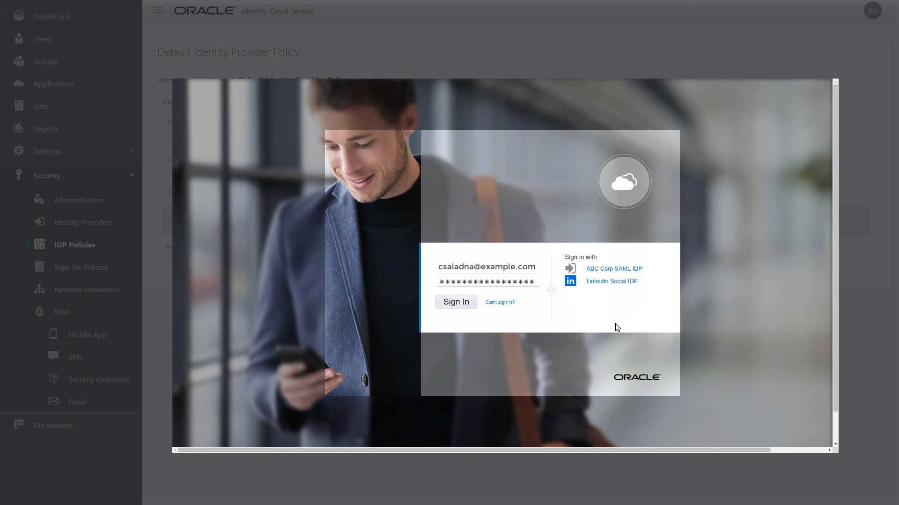
pyautogui.click(469, 307)
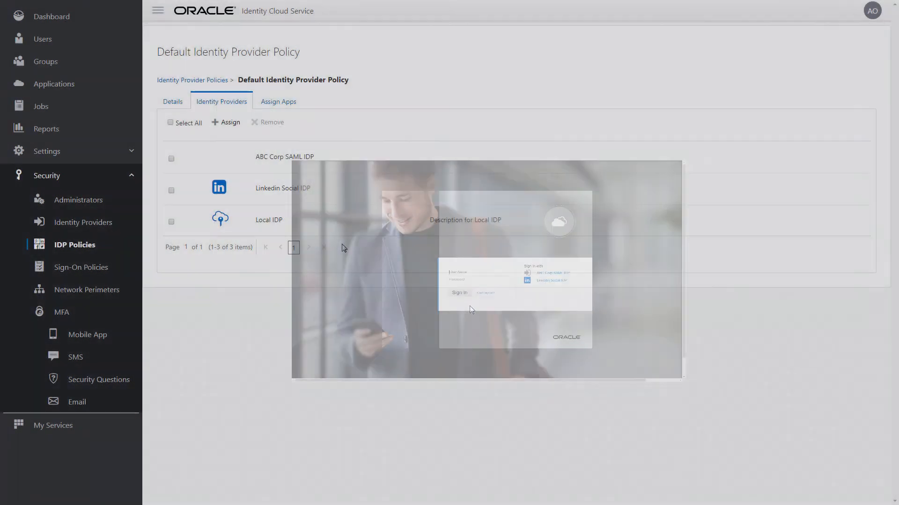